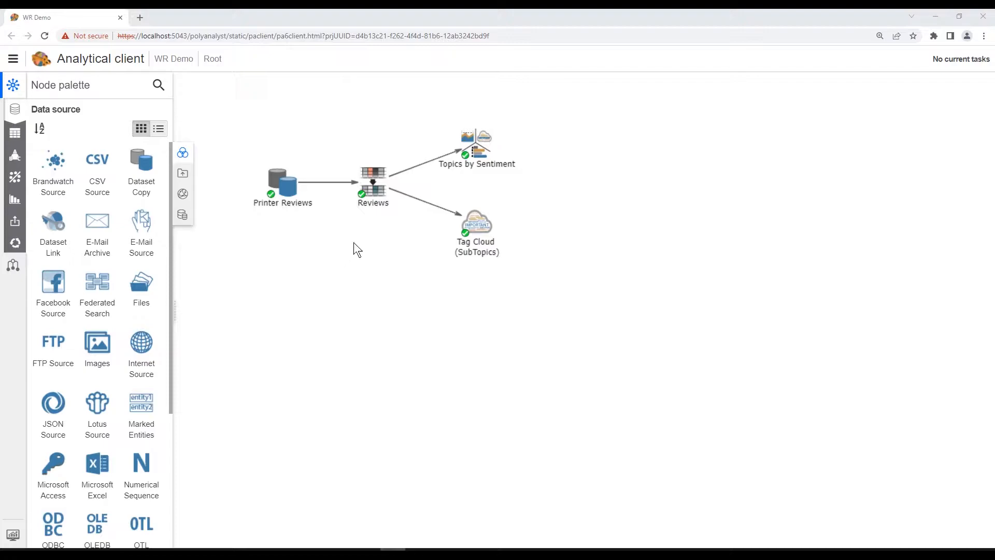
# Open the Reviews node's data and inspect the first record's values from the Text column through the Date column.
pyautogui.doubleClick(376, 191)
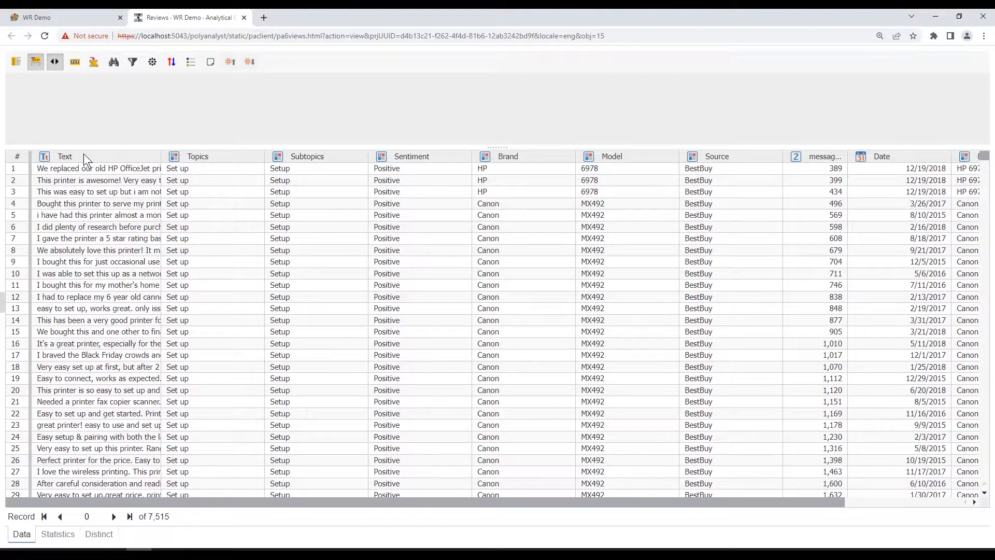
pyautogui.click(97, 169)
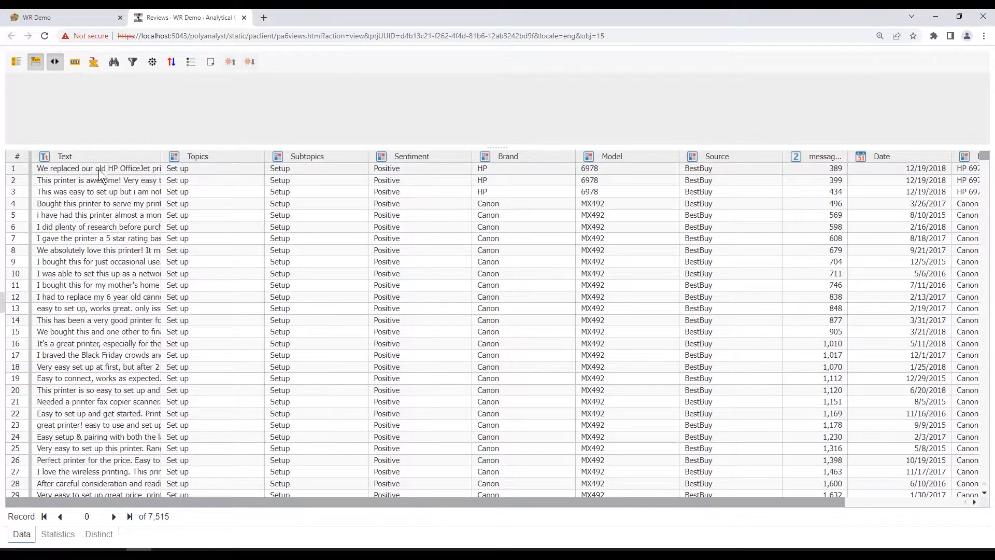
pyautogui.click(213, 167)
pyautogui.click(315, 168)
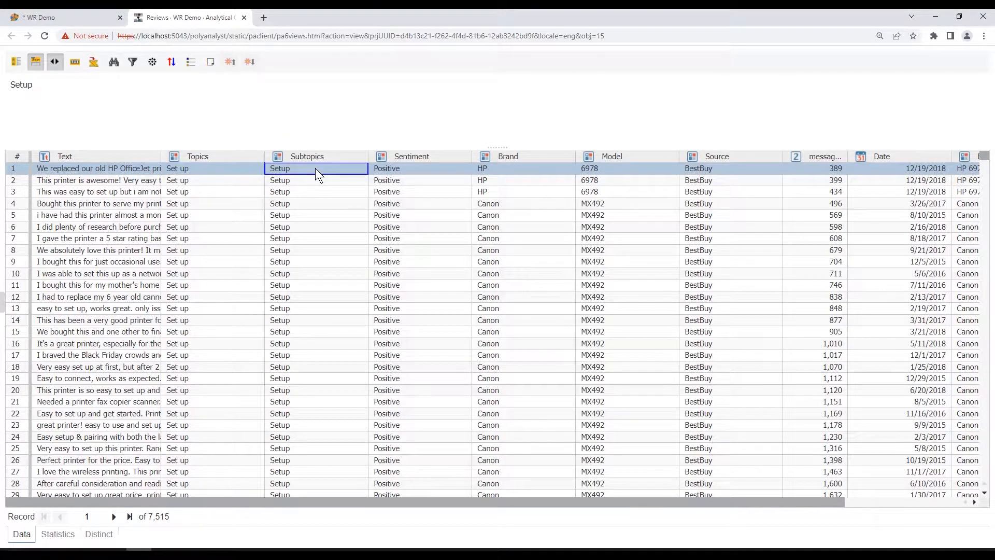
pyautogui.click(428, 166)
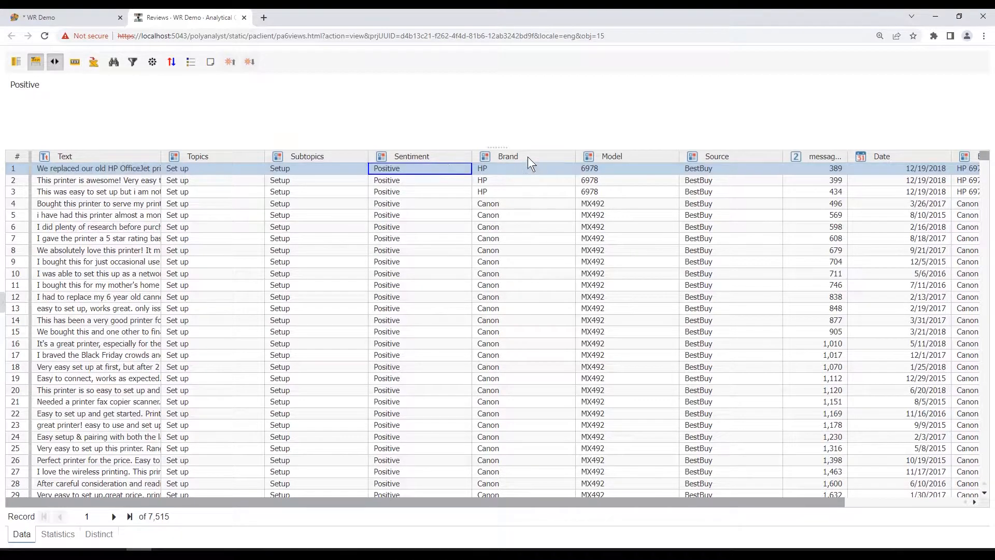
pyautogui.click(535, 168)
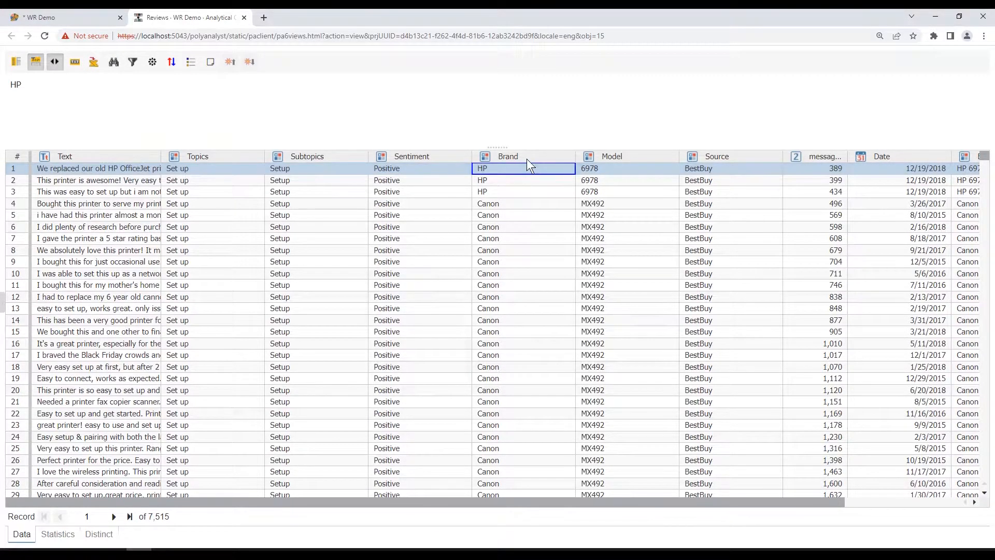
pyautogui.click(628, 174)
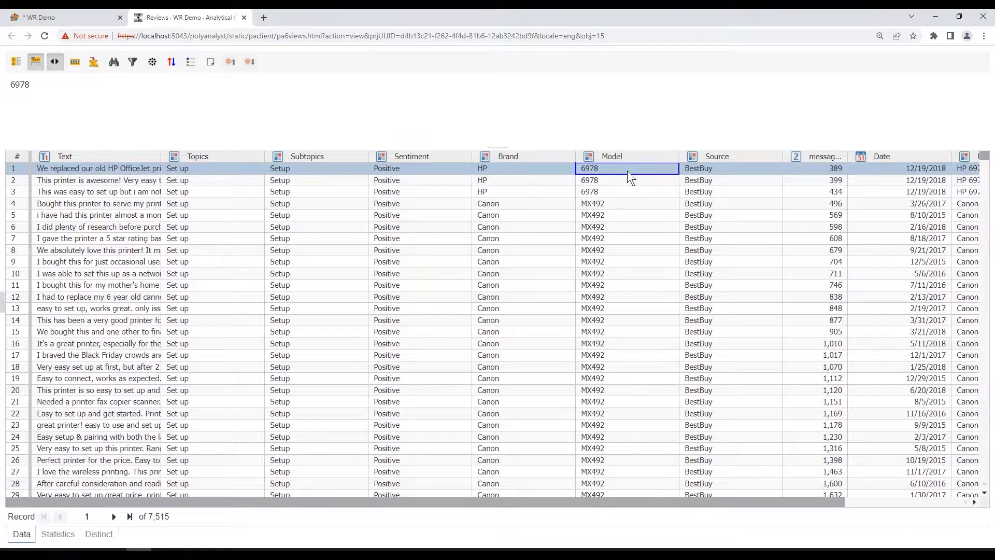
pyautogui.click(716, 168)
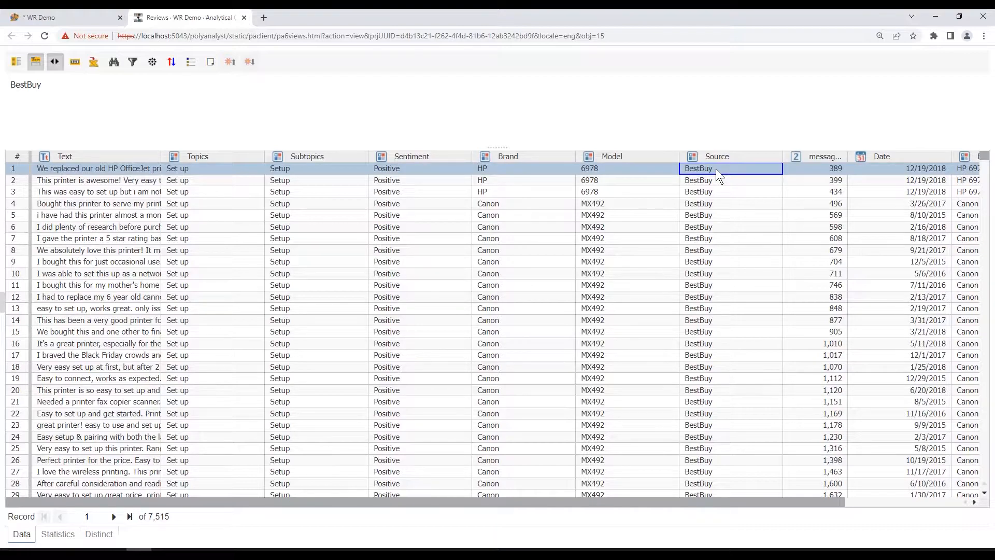
pyautogui.click(814, 168)
pyautogui.click(892, 169)
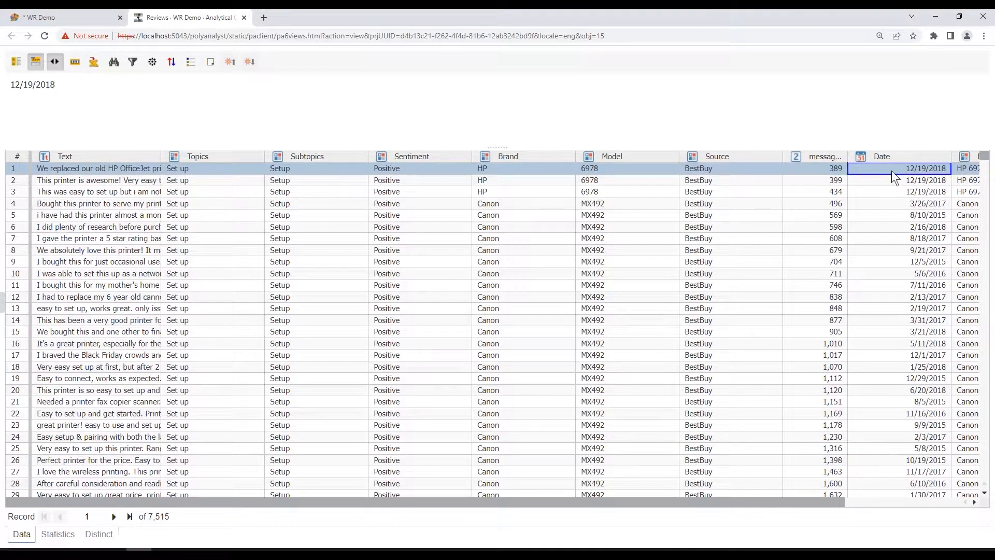
# Inspect the first record's Brand & Model and star rating columns, and close the Reviews data view.
pyautogui.moveTo(829, 502); pyautogui.dragTo(962, 502)
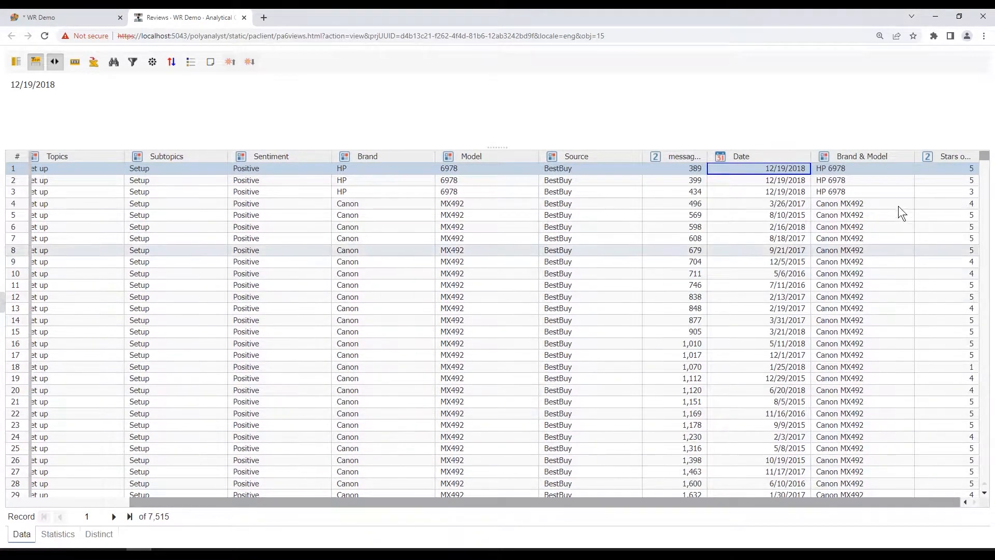
pyautogui.click(853, 169)
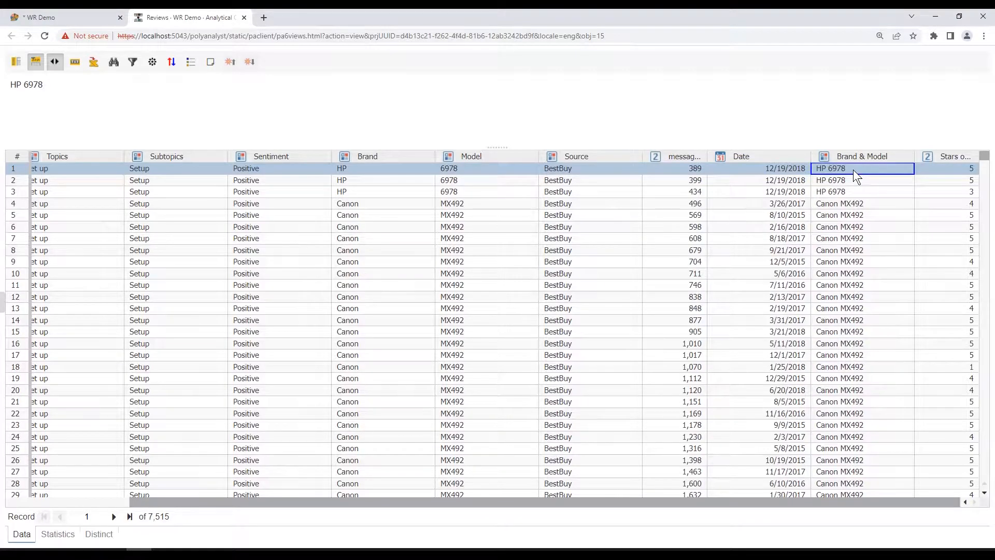
pyautogui.click(946, 168)
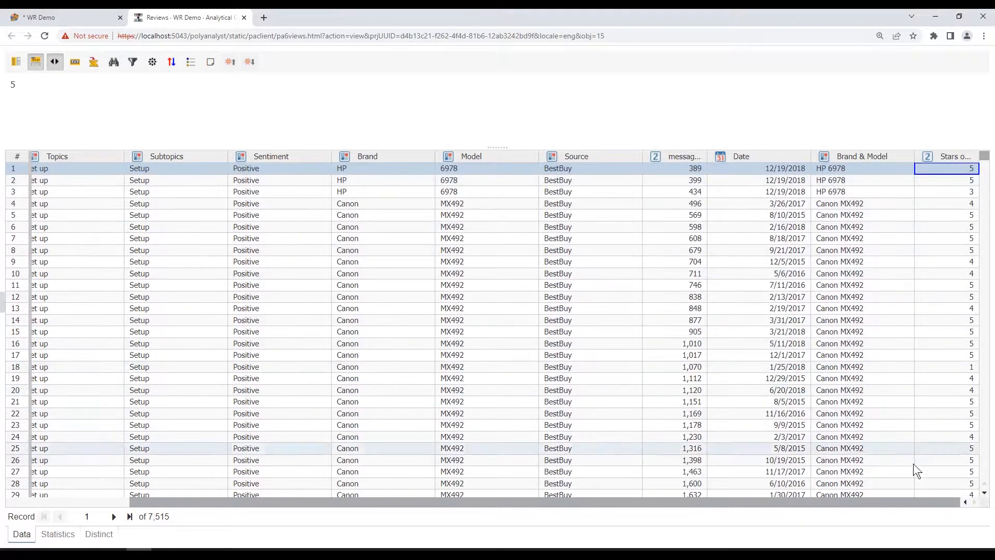
pyautogui.moveTo(897, 501); pyautogui.dragTo(697, 517)
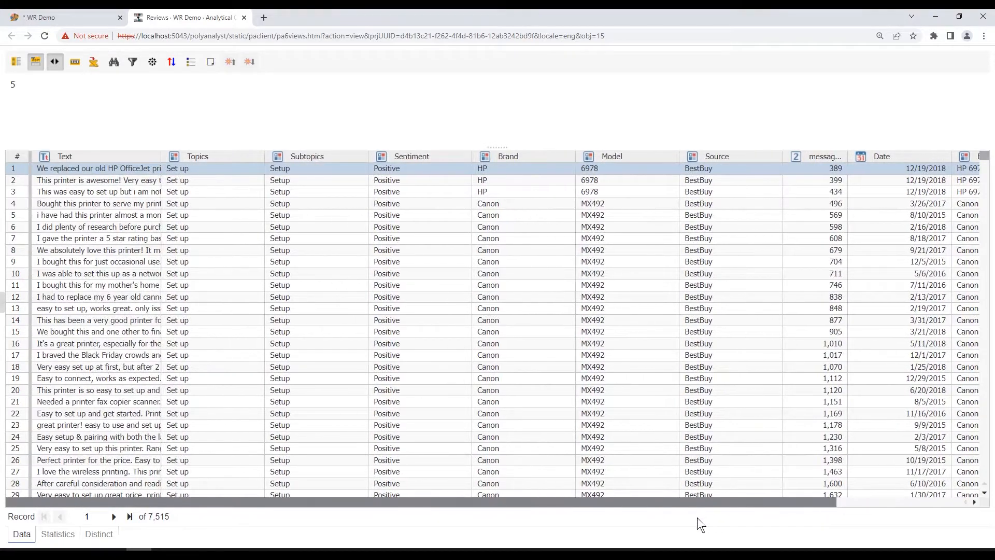
pyautogui.click(244, 17)
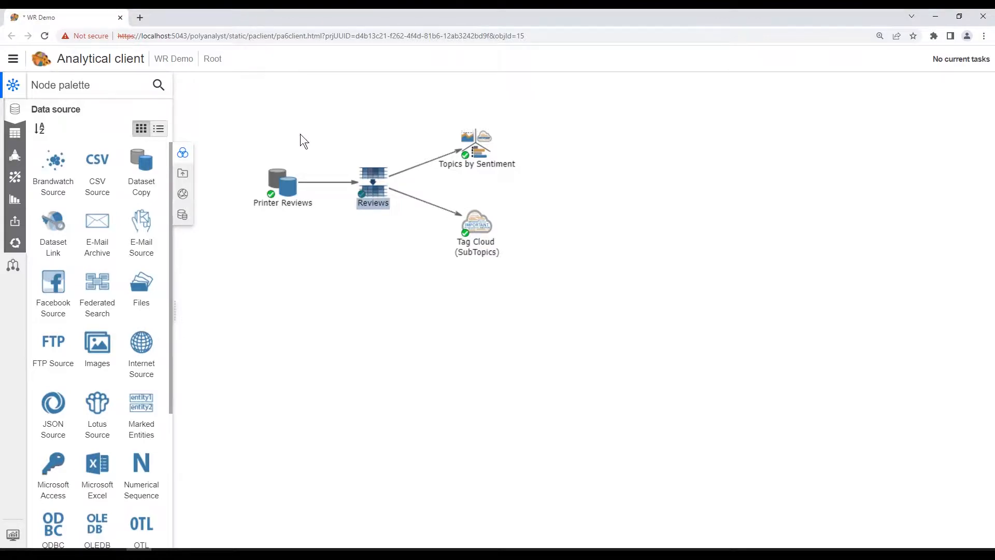
pyautogui.click(344, 263)
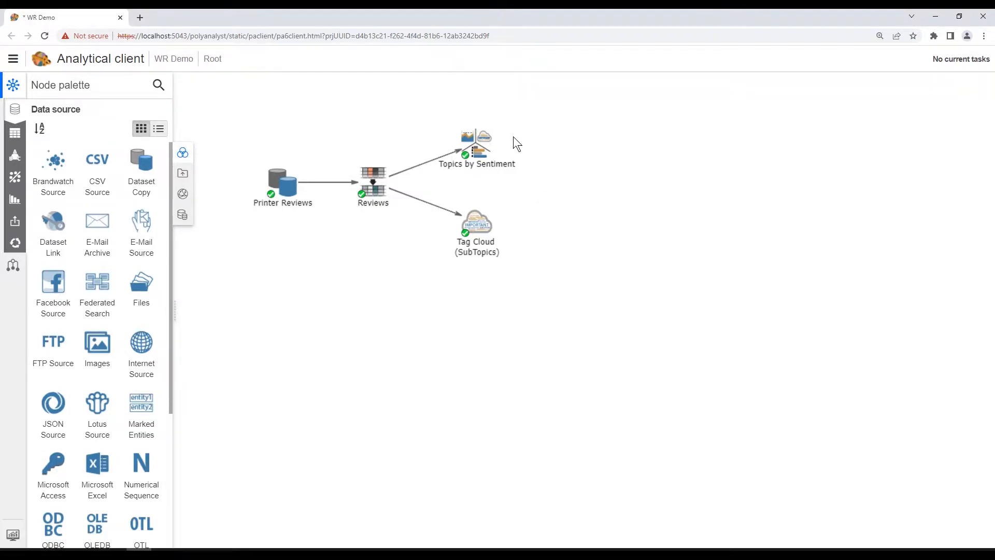
# View the Topics by Sentiment node's bar chart, examine the Print Quality bars, and close the chart.
pyautogui.doubleClick(478, 145)
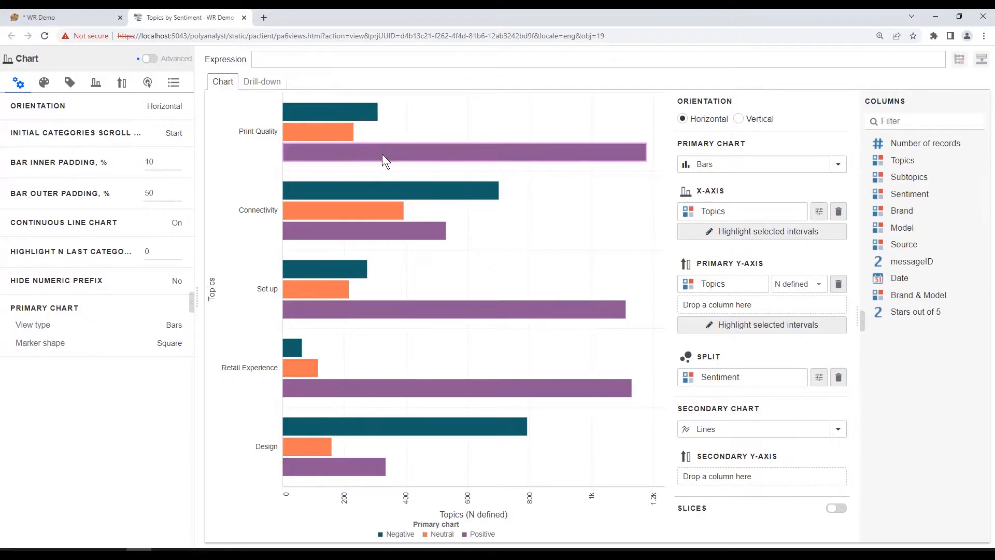
pyautogui.moveTo(382, 155)
pyautogui.moveTo(328, 132)
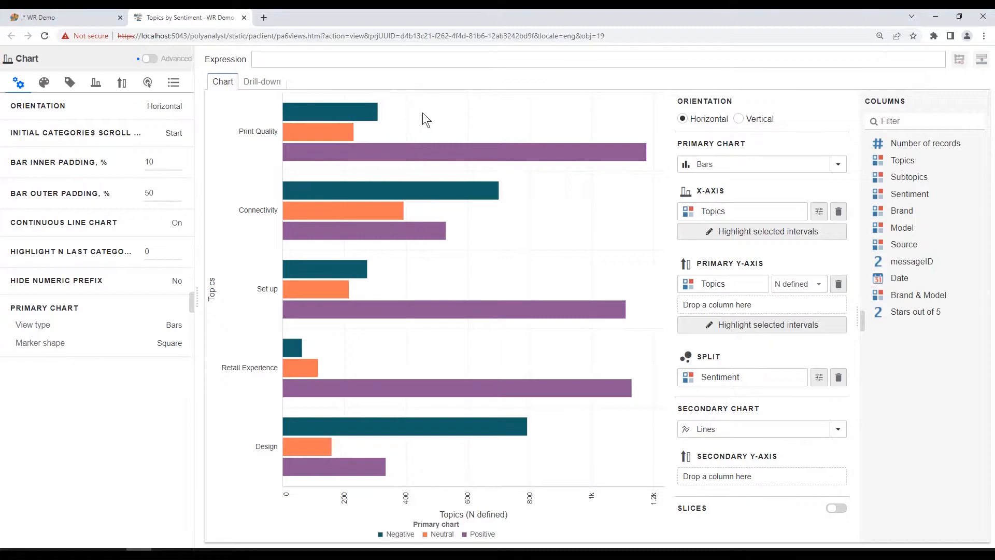
pyautogui.click(244, 18)
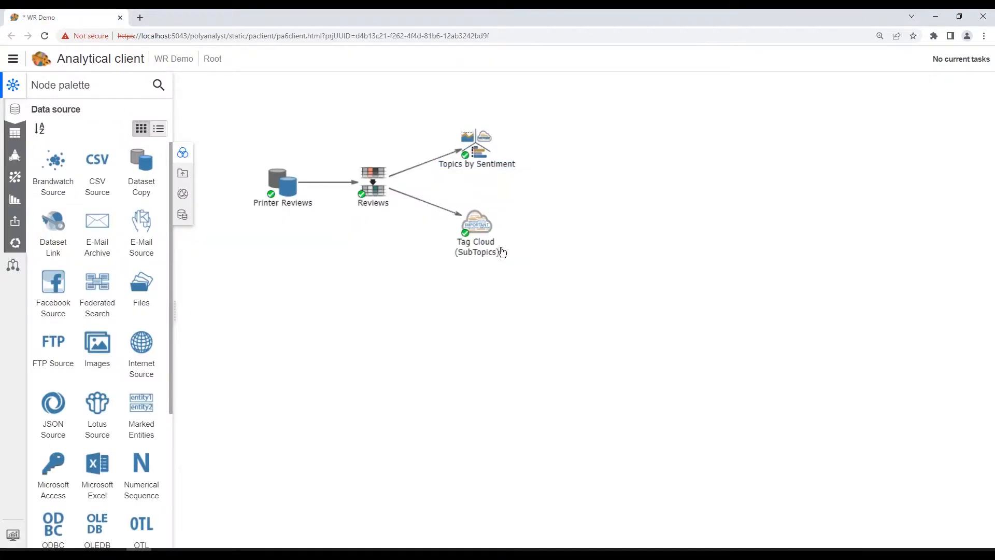
# View the Tag Cloud (SubTopics) node's word cloud and return to the workflow.
pyautogui.doubleClick(478, 222)
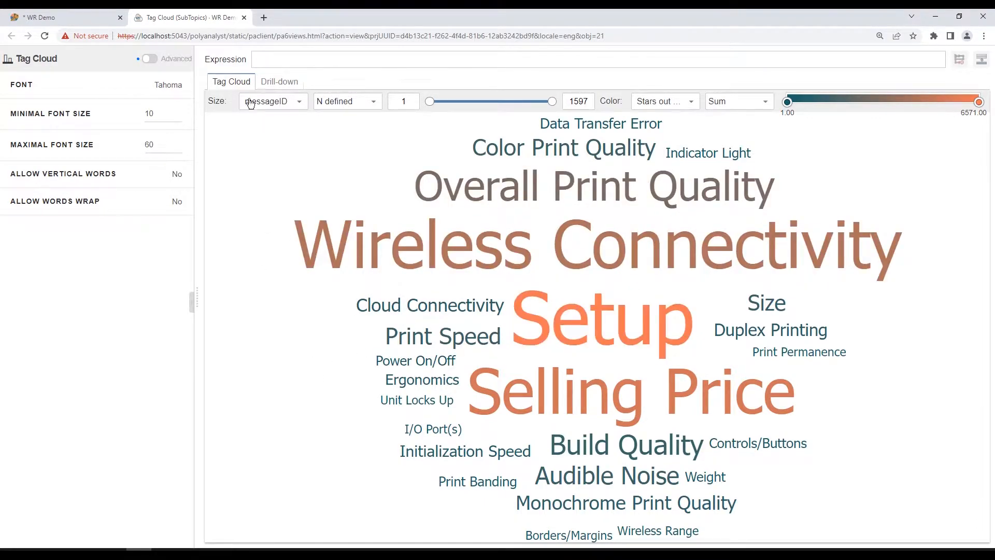
pyautogui.click(244, 17)
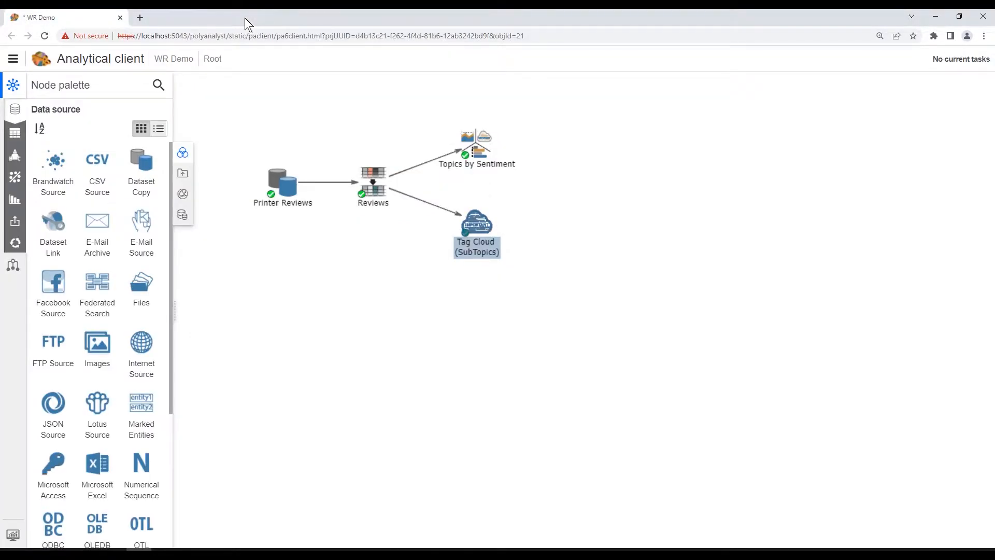
pyautogui.click(343, 281)
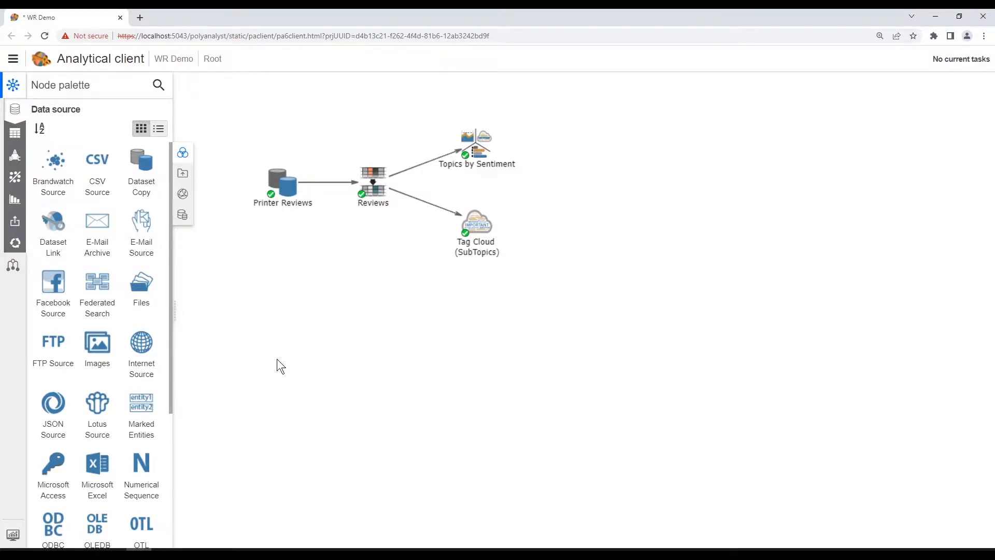
# Create a new web report in the Demo folder through the Reports Organizer and name it My Report.
pyautogui.click(11, 537)
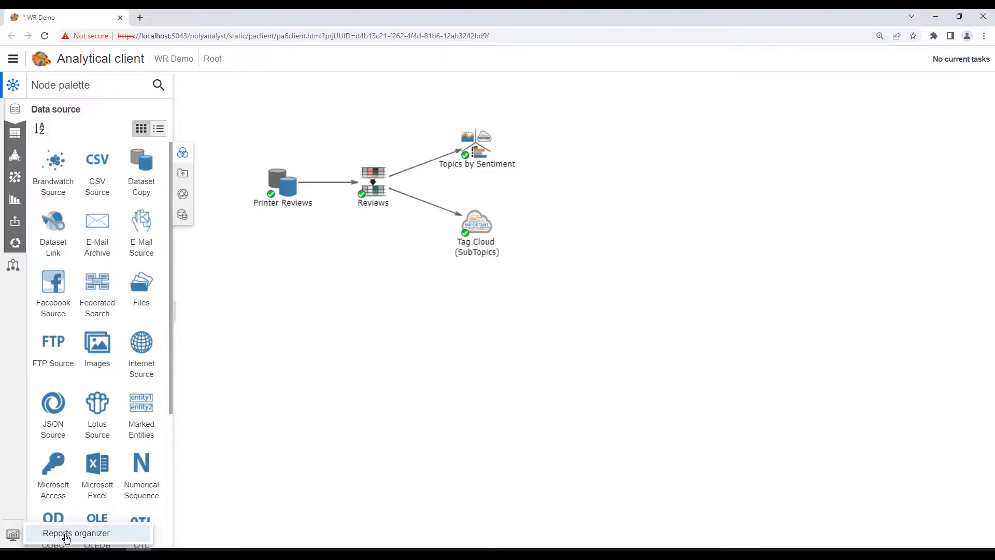
pyautogui.click(67, 533)
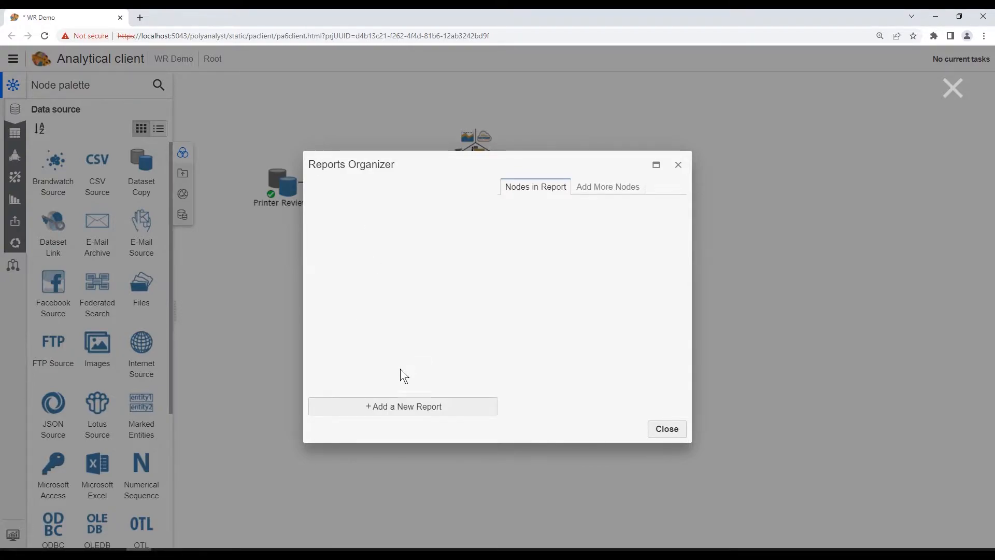
pyautogui.click(410, 409)
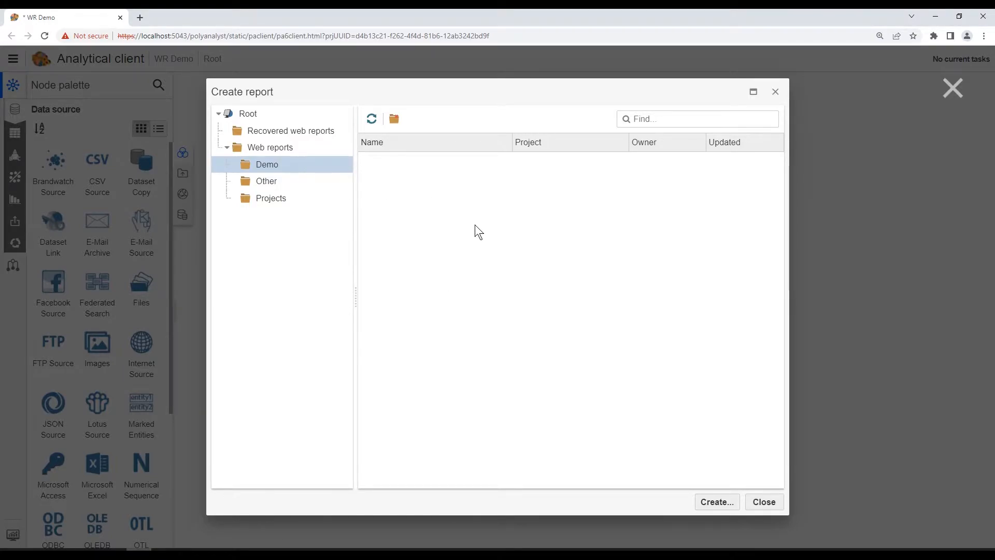
pyautogui.click(715, 506)
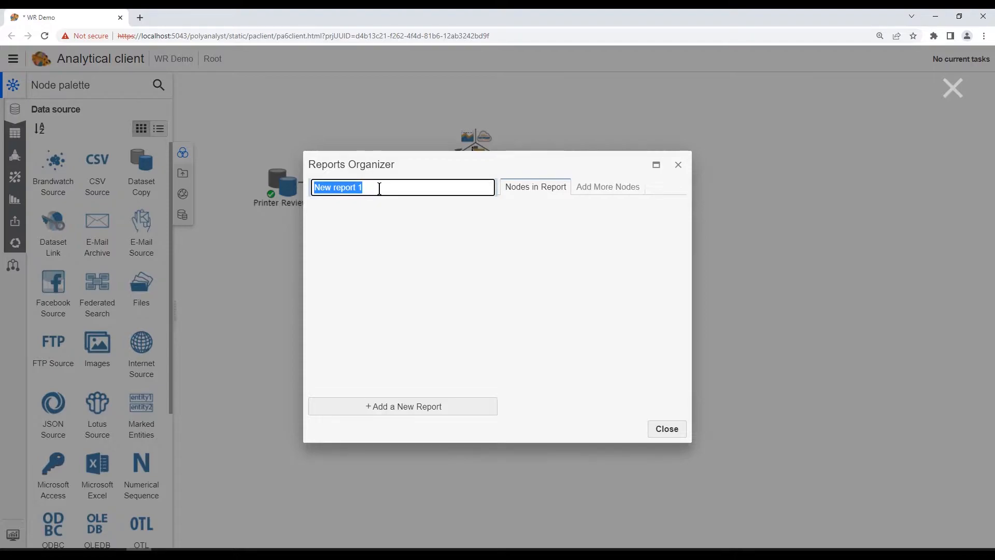
pyautogui.write('M')
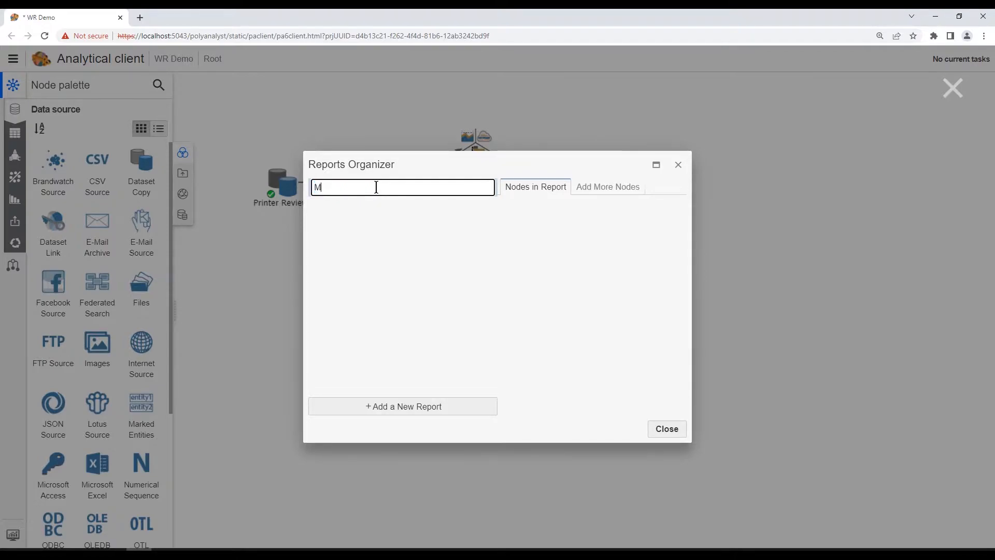
pyautogui.write('y Report')
pyautogui.click(381, 231)
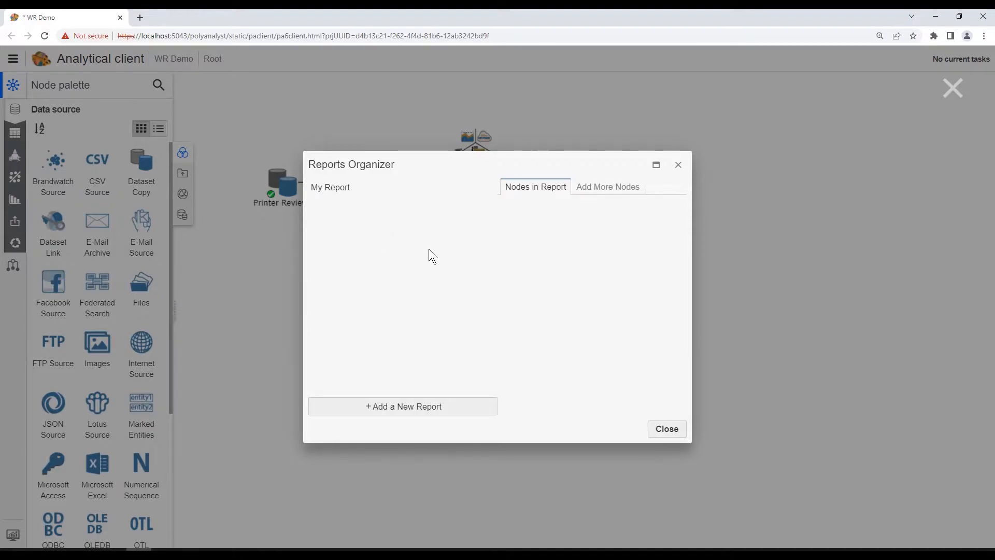
# Add the Topics by Sentiment node to My Report, check the report's node list, and close the Reports Organizer.
pyautogui.click(347, 188)
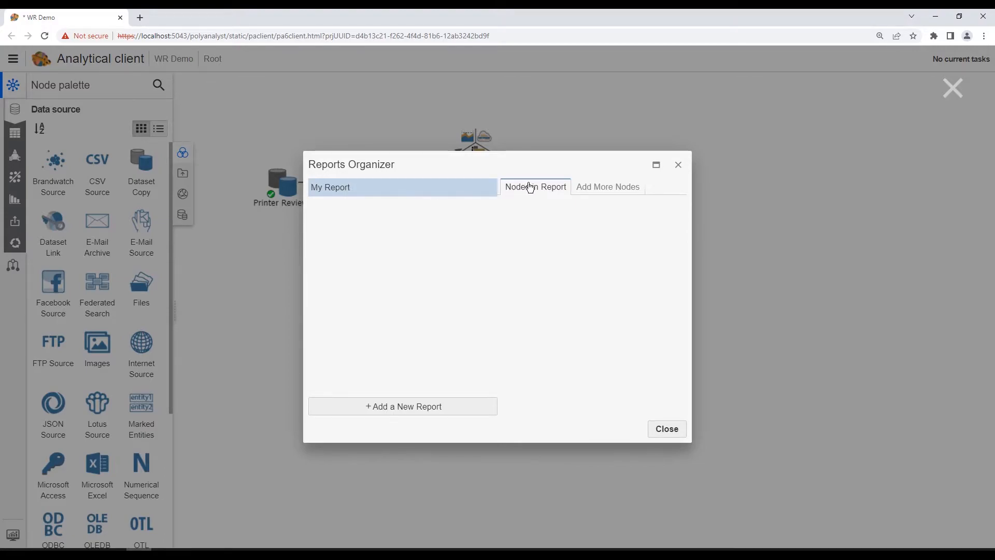
pyautogui.click(606, 187)
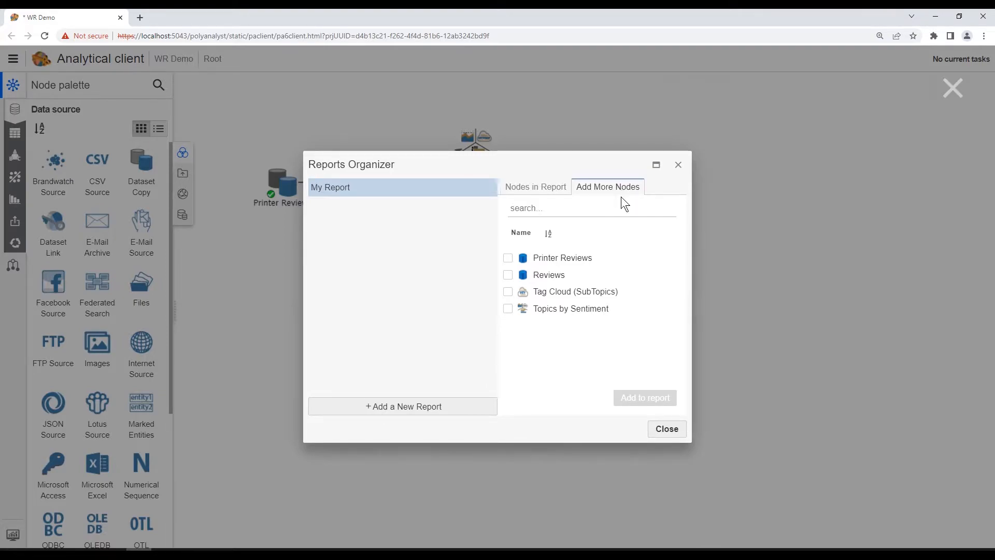
pyautogui.click(507, 309)
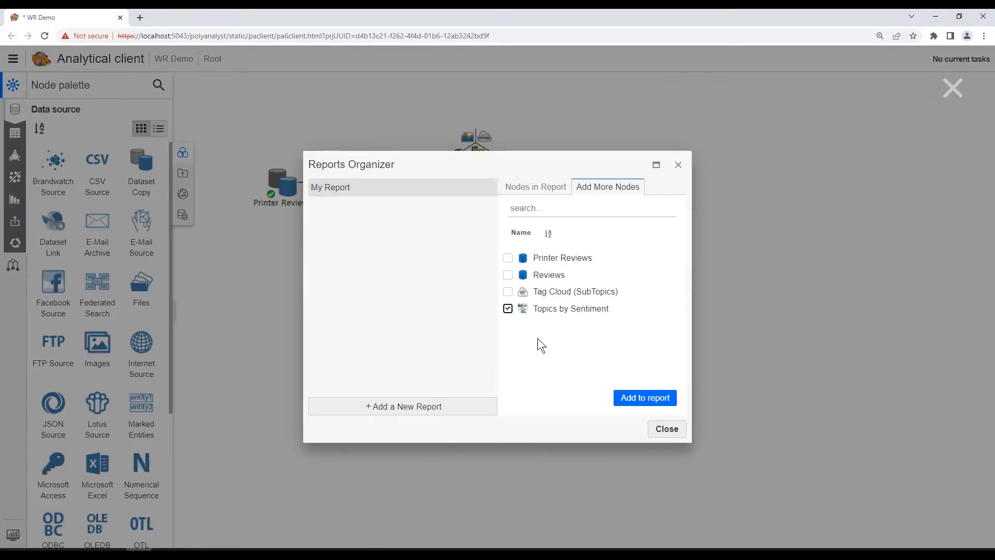
pyautogui.click(642, 399)
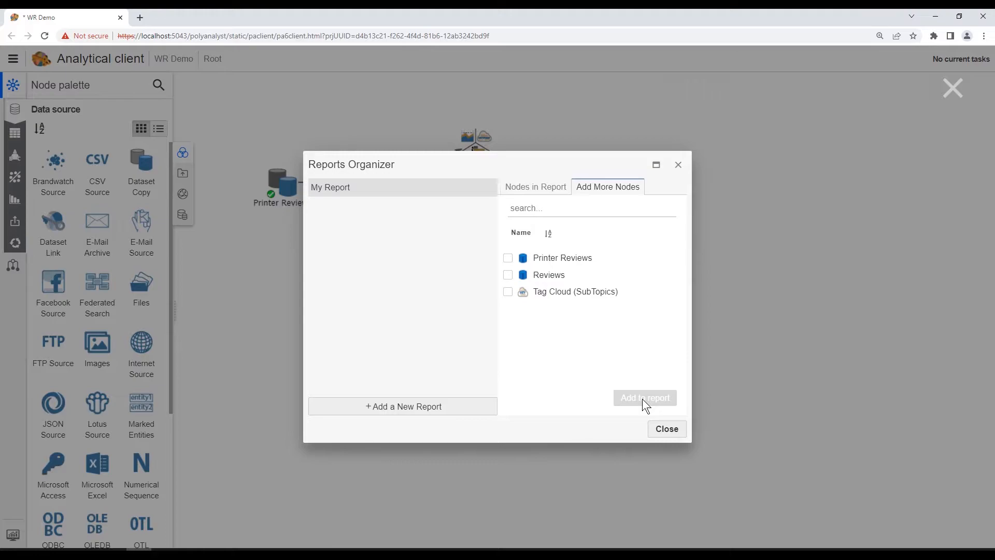
pyautogui.click(539, 191)
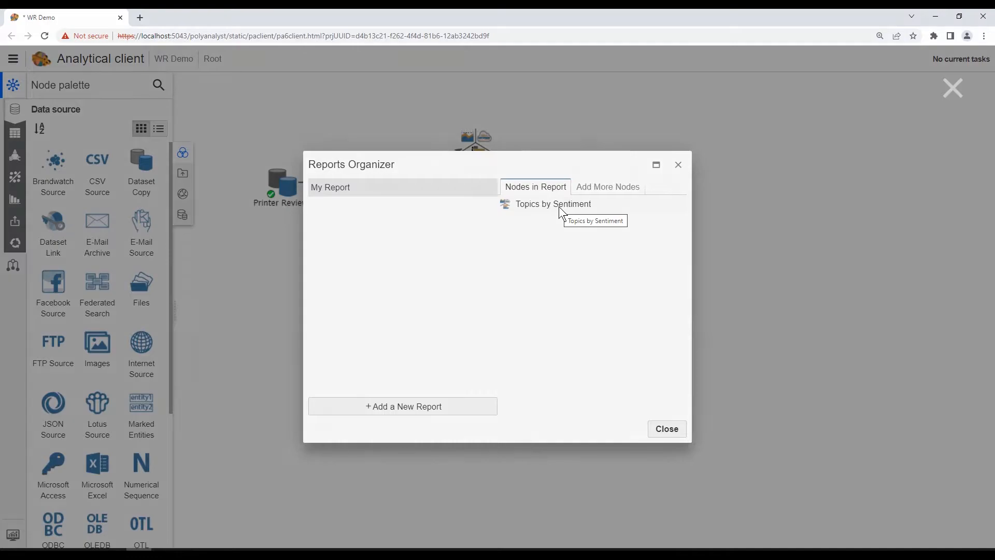
pyautogui.click(666, 429)
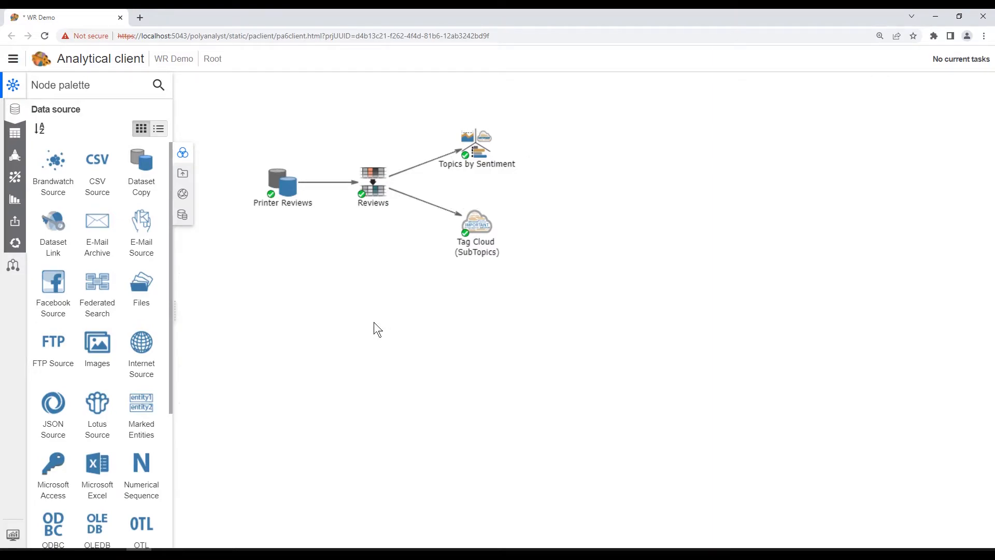
# Add the Tag Cloud (SubTopics) node to the report directly from the workflow canvas.
pyautogui.rightClick(479, 230)
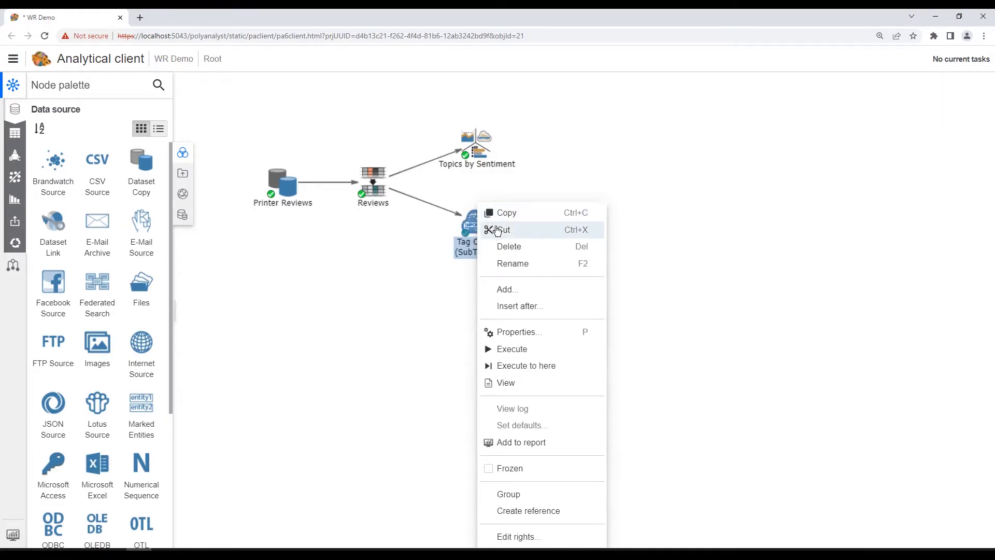
pyautogui.click(529, 446)
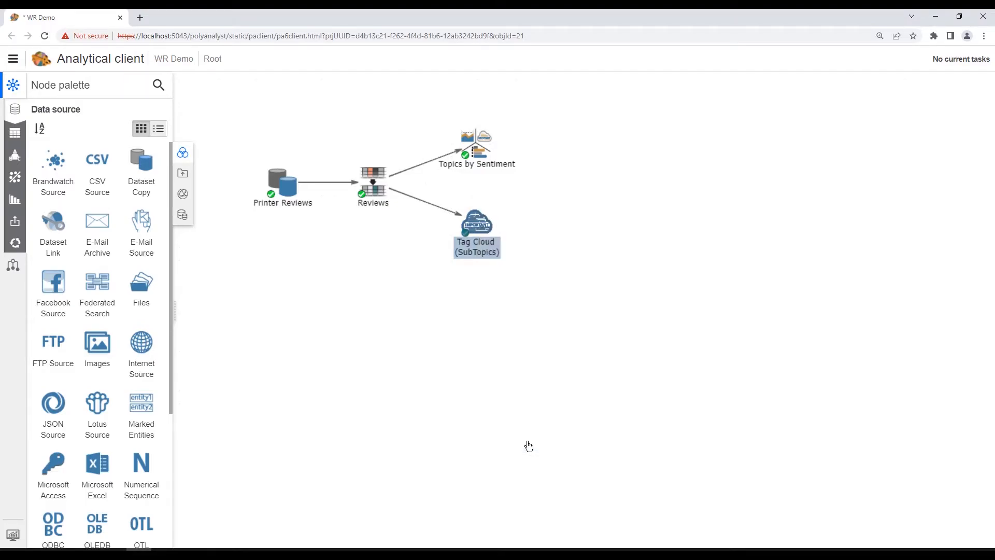
pyautogui.click(406, 392)
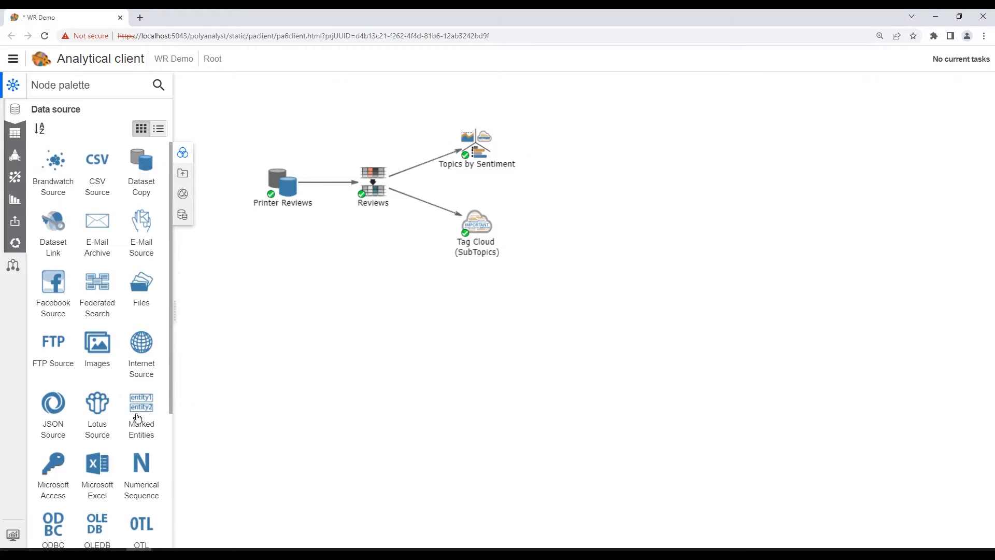
# Open the Reports Organizer, review the nodes included in My Report, and clear the report selection.
pyautogui.click(13, 537)
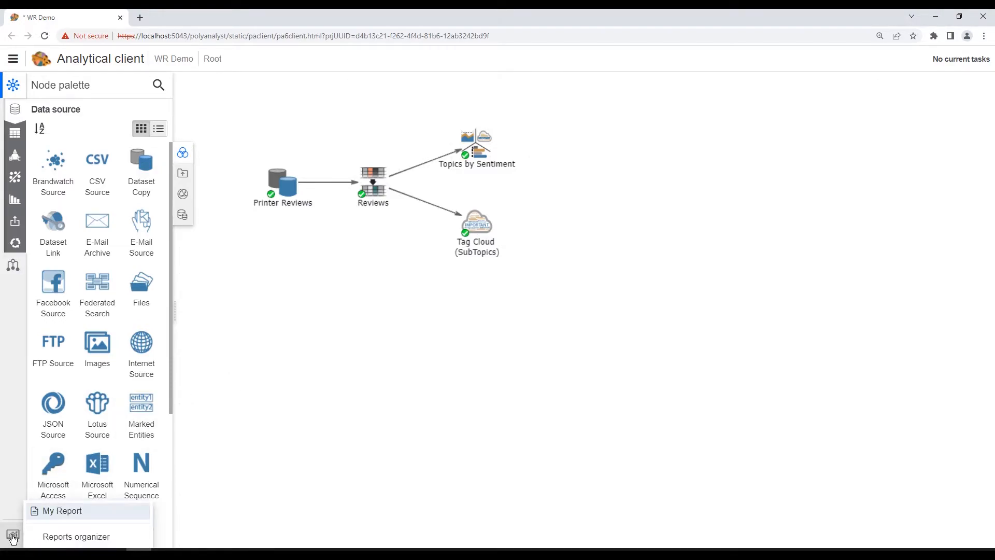
pyautogui.click(75, 537)
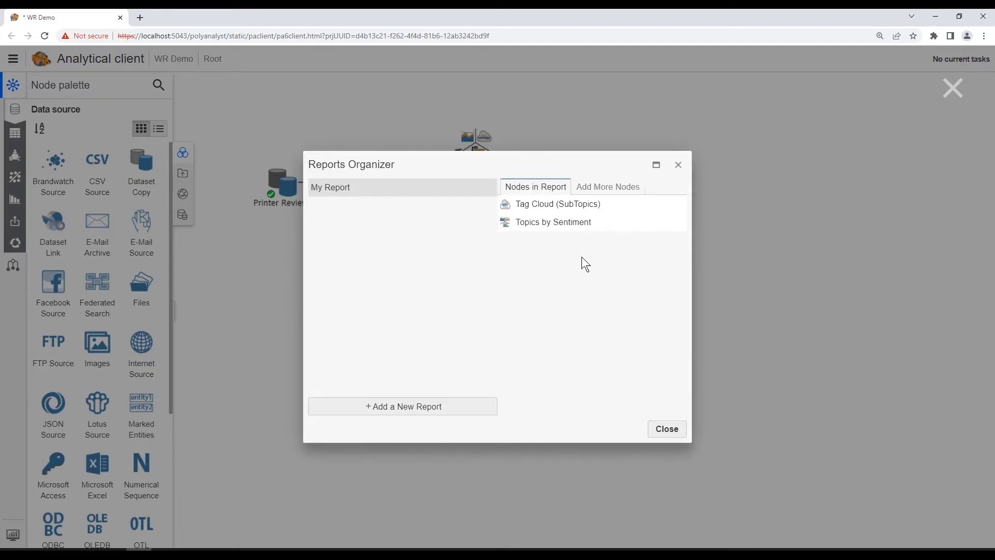
pyautogui.click(428, 275)
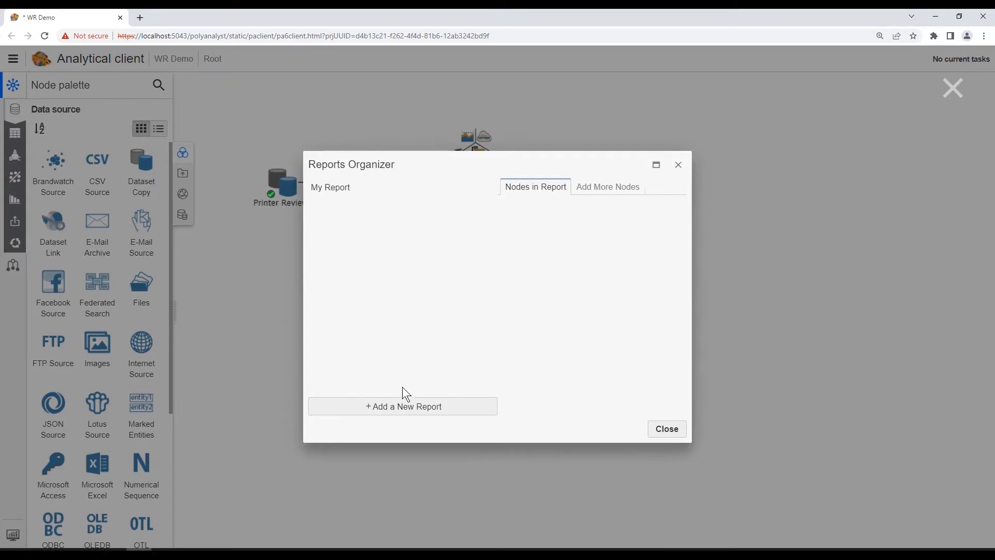
# Add a second report in the Reports Organizer, keeping its default name New report 1.
pyautogui.click(397, 412)
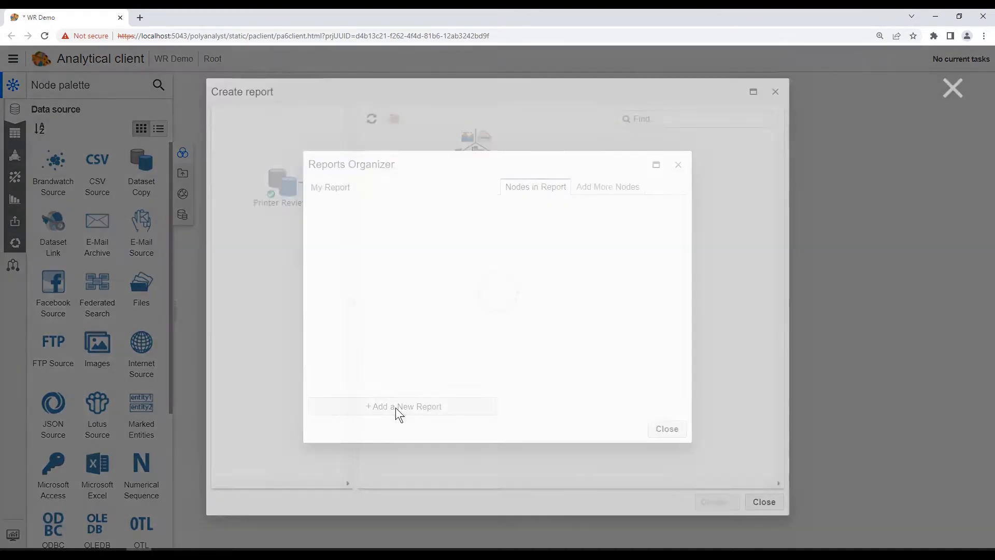
pyautogui.click(715, 500)
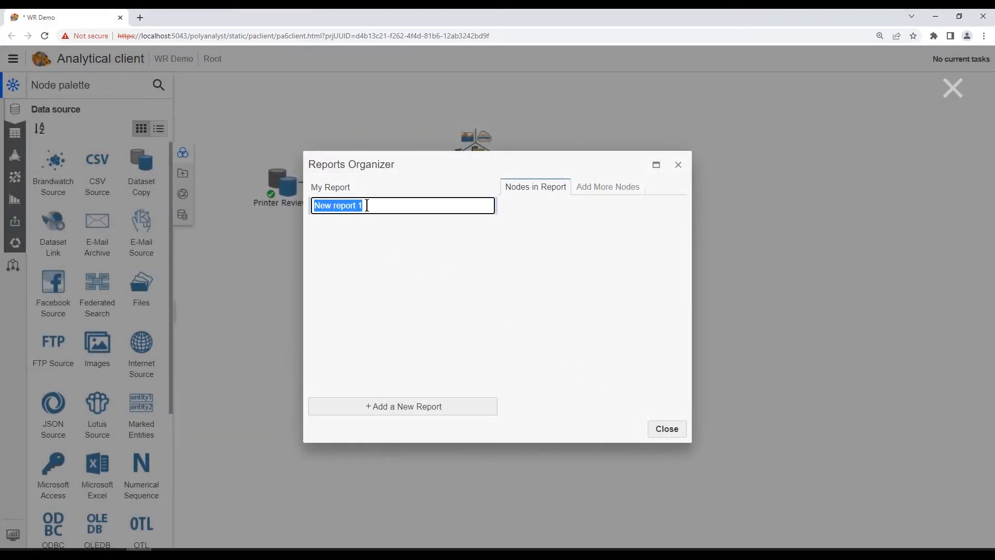
pyautogui.click(376, 272)
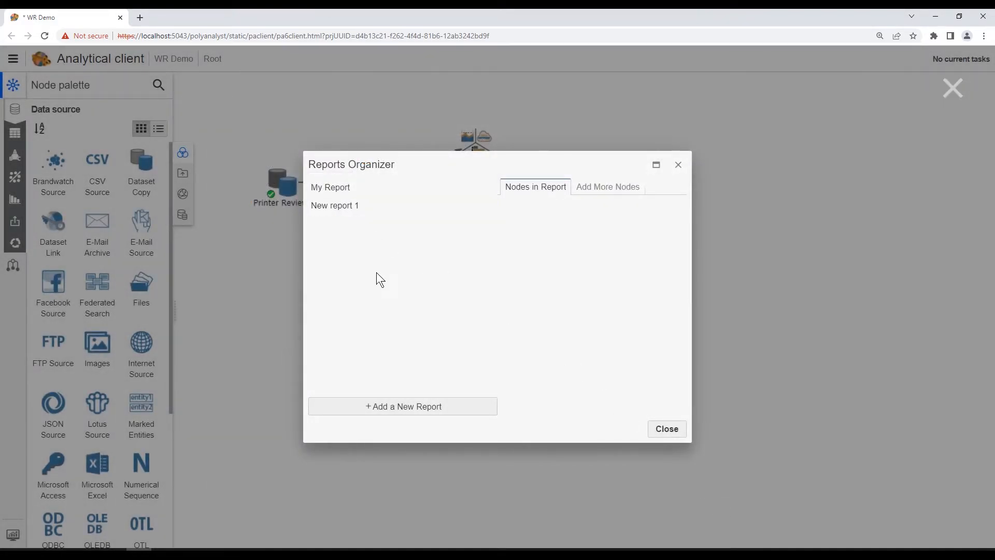
# Add the Tag Cloud (SubTopics) node to New report 1 and compare its node list with My Report's.
pyautogui.click(355, 208)
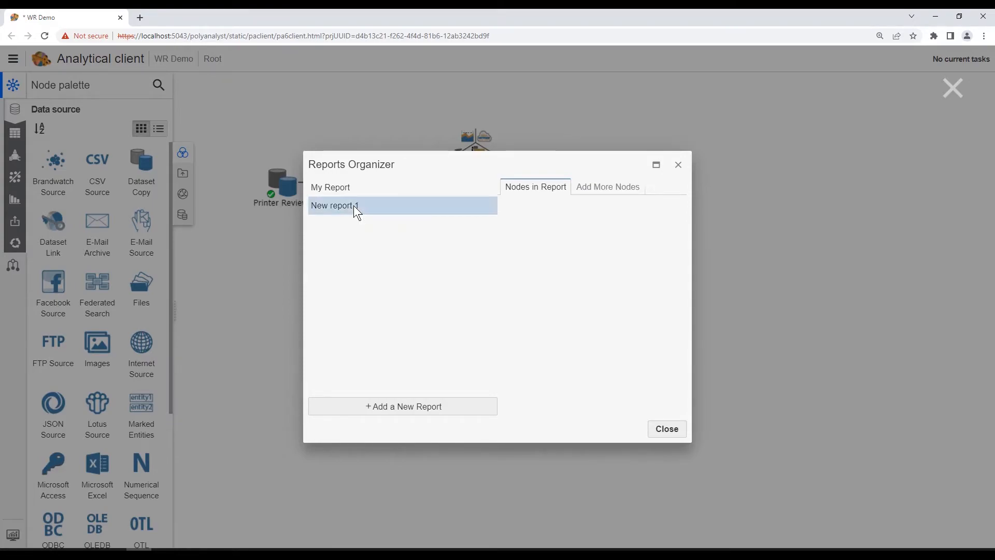
pyautogui.click(602, 189)
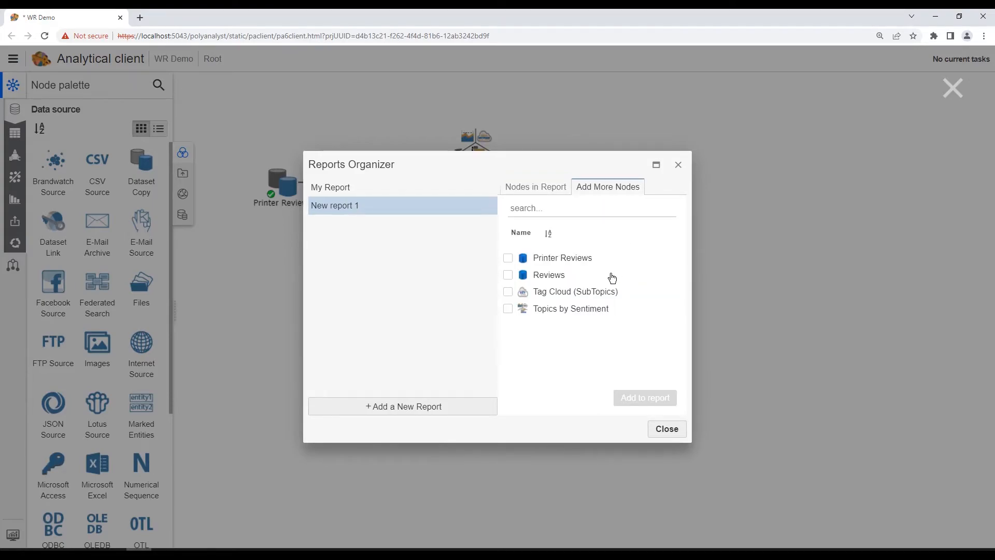
pyautogui.click(508, 292)
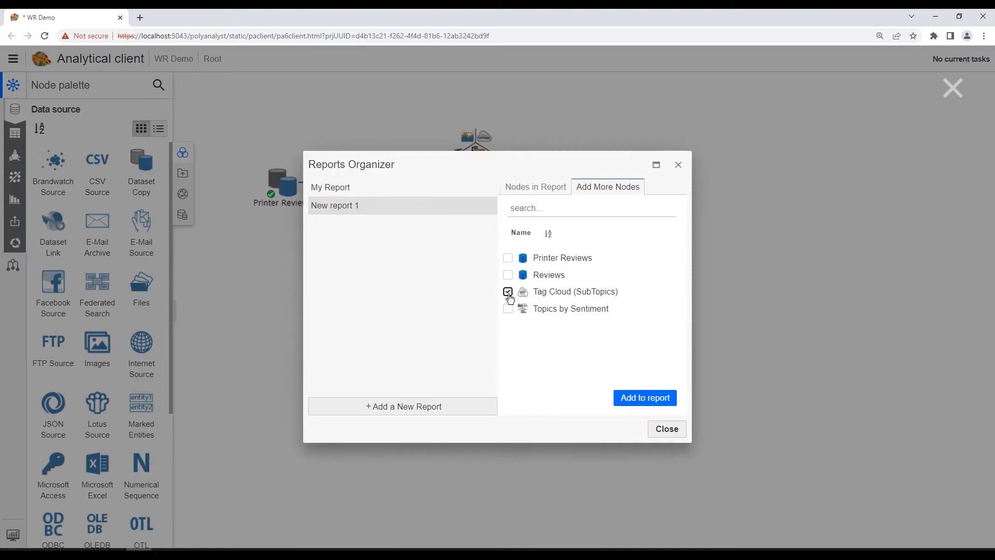
pyautogui.click(648, 403)
pyautogui.click(551, 189)
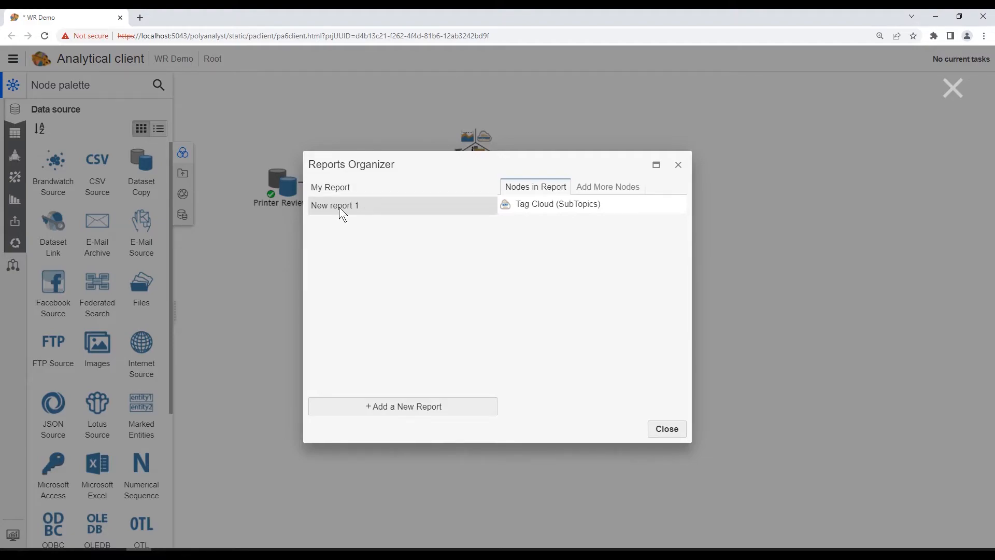
pyautogui.click(340, 189)
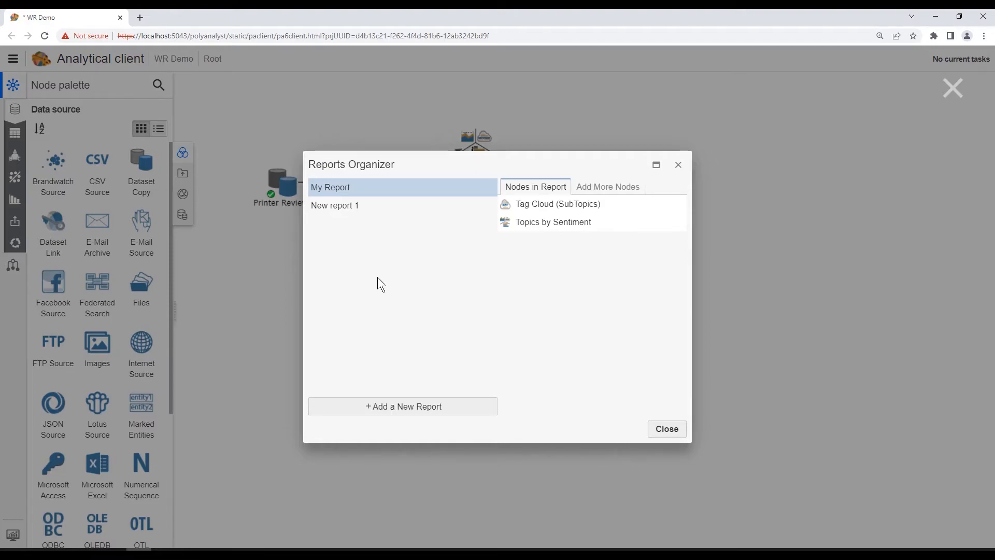
# Duplicate New report 1 and compare the copy's node list with the original's.
pyautogui.click(351, 206)
pyautogui.rightClick(352, 206)
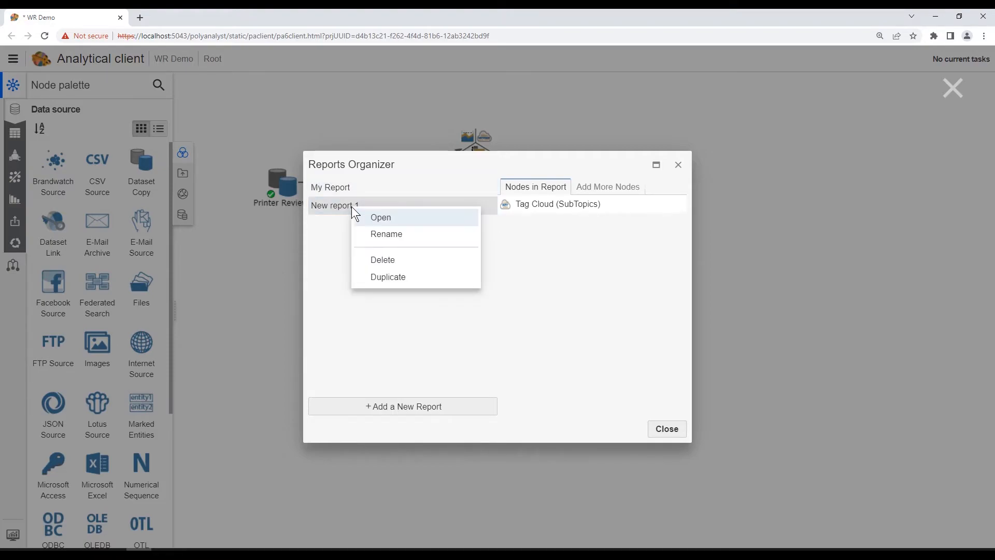
pyautogui.click(392, 279)
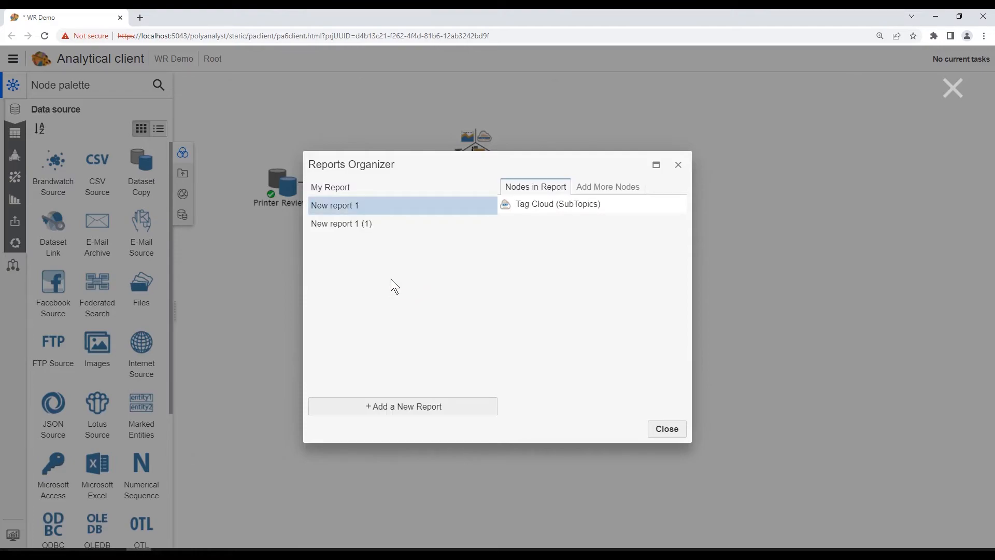
pyautogui.click(388, 224)
pyautogui.click(386, 207)
pyautogui.click(388, 224)
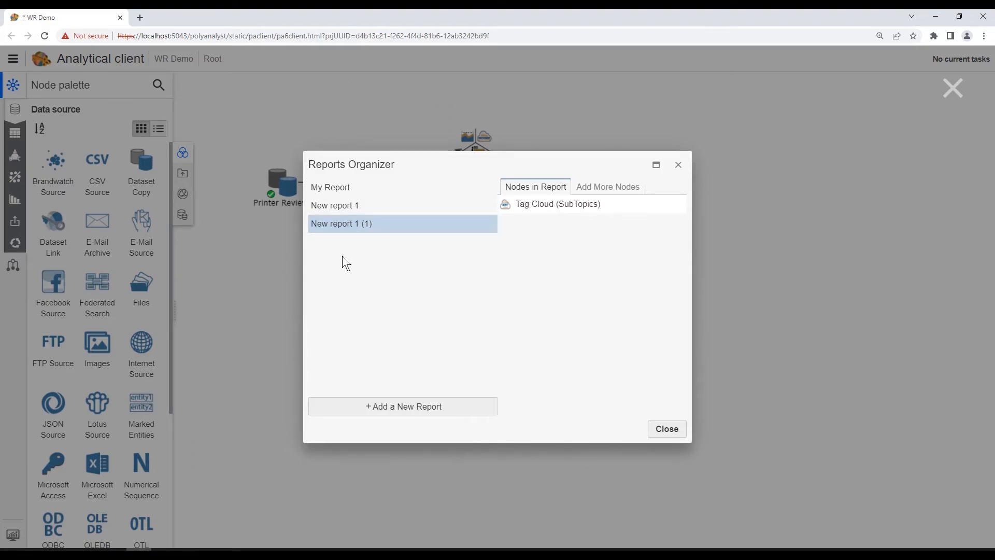
# Delete New report 1 and its duplicate from the Reports Organizer, and close the organizer.
pyautogui.rightClick(352, 226)
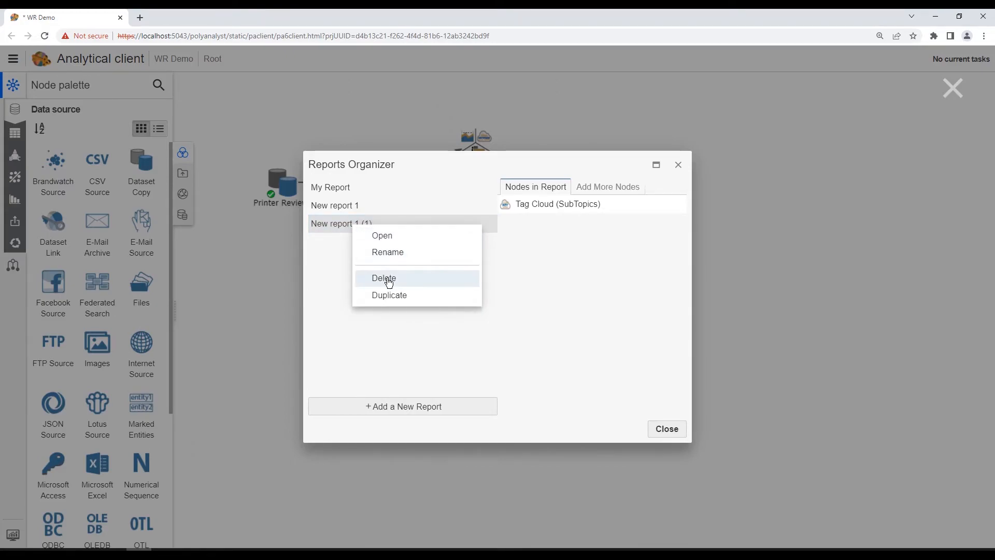
pyautogui.click(389, 280)
pyautogui.rightClick(353, 205)
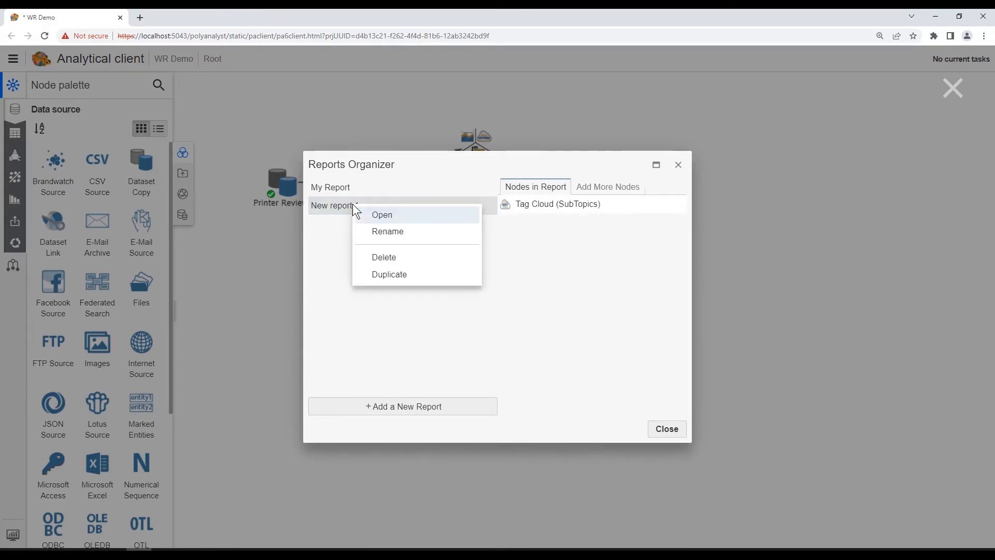
pyautogui.click(383, 257)
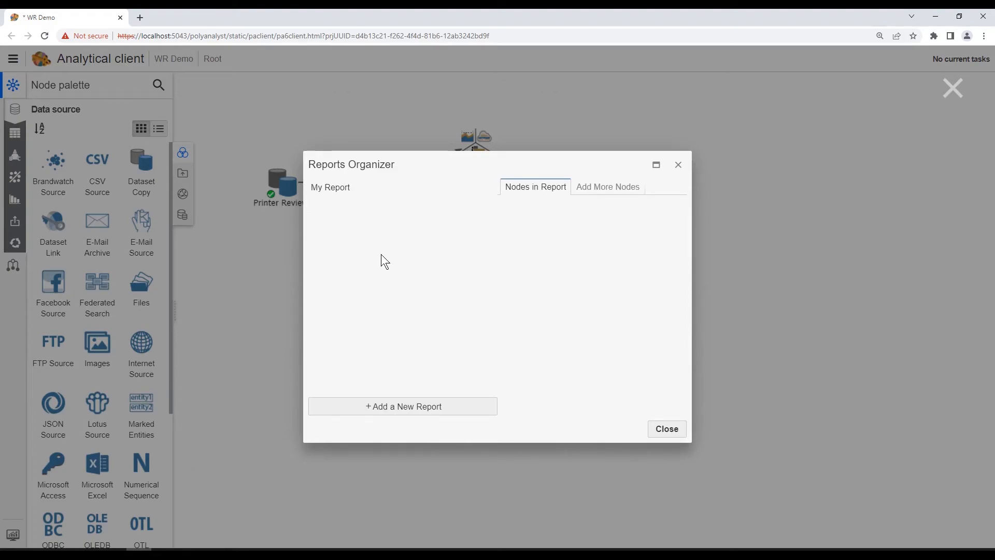
pyautogui.click(668, 428)
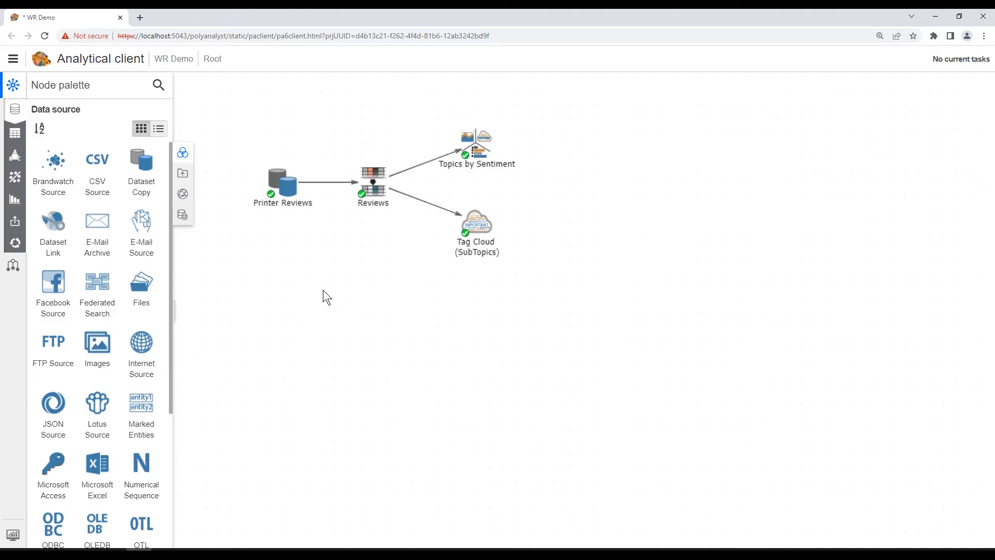
# Try to open My Report from the Reports Organizer, and close the organizer.
pyautogui.click(13, 535)
pyautogui.click(74, 535)
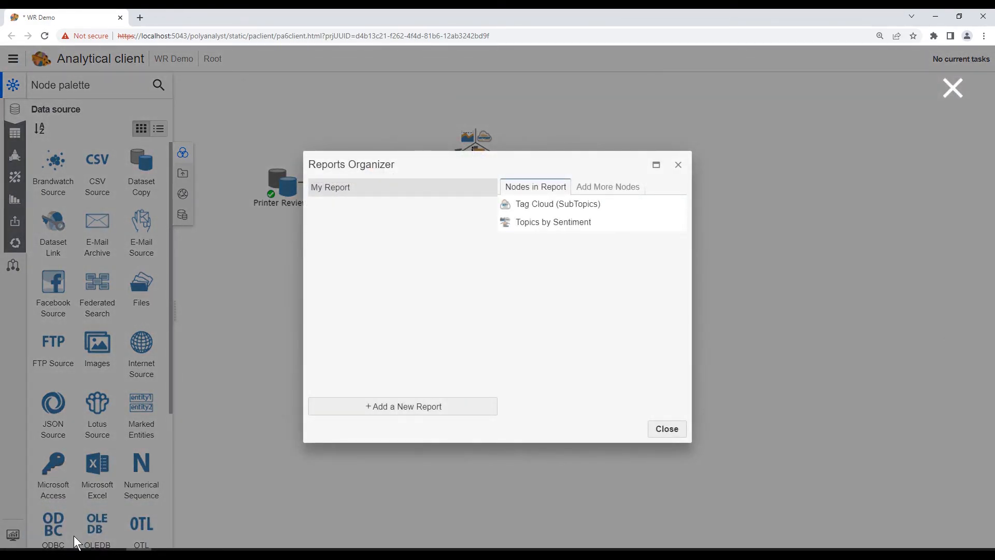
pyautogui.rightClick(342, 190)
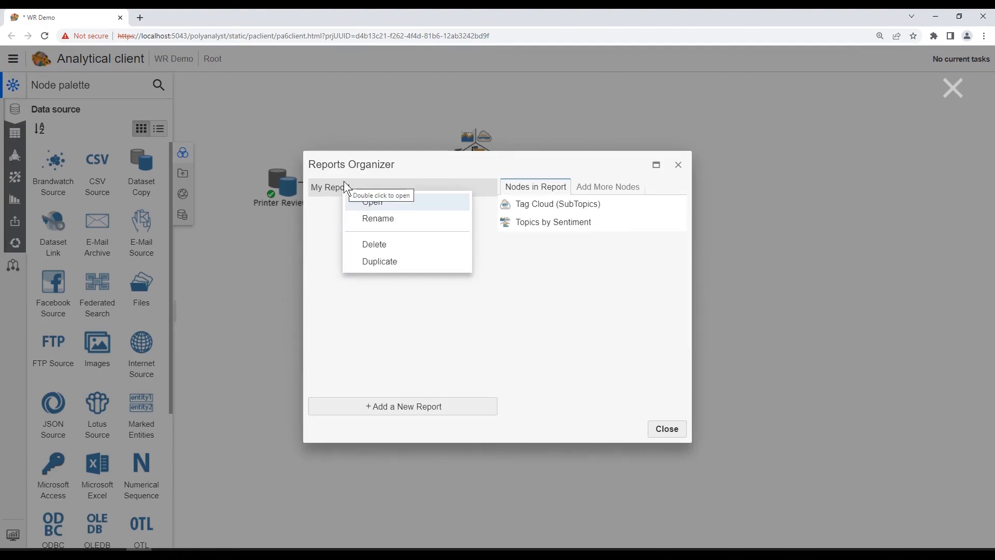
pyautogui.click(376, 203)
pyautogui.click(667, 429)
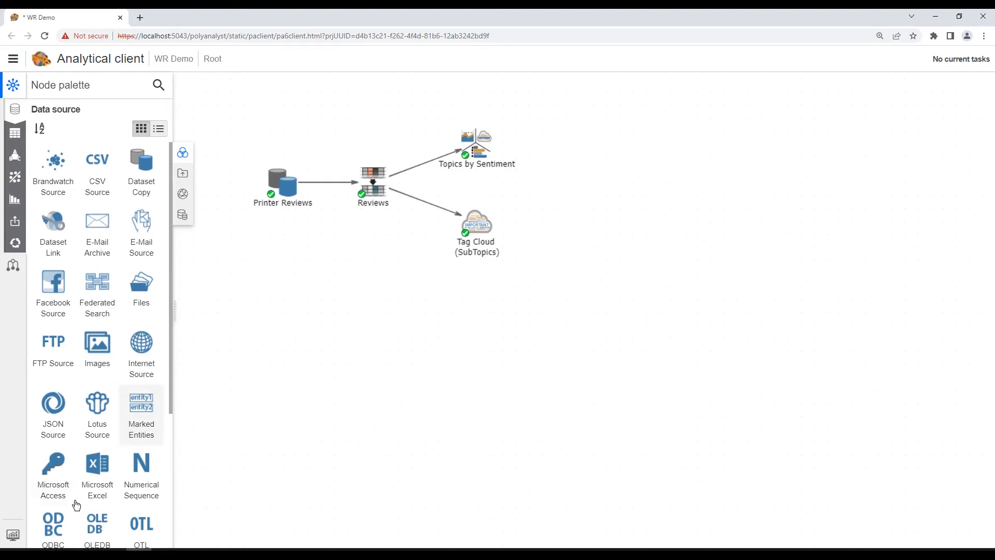
# Open My Report in the report editor directly from the project's list of web reports.
pyautogui.click(13, 539)
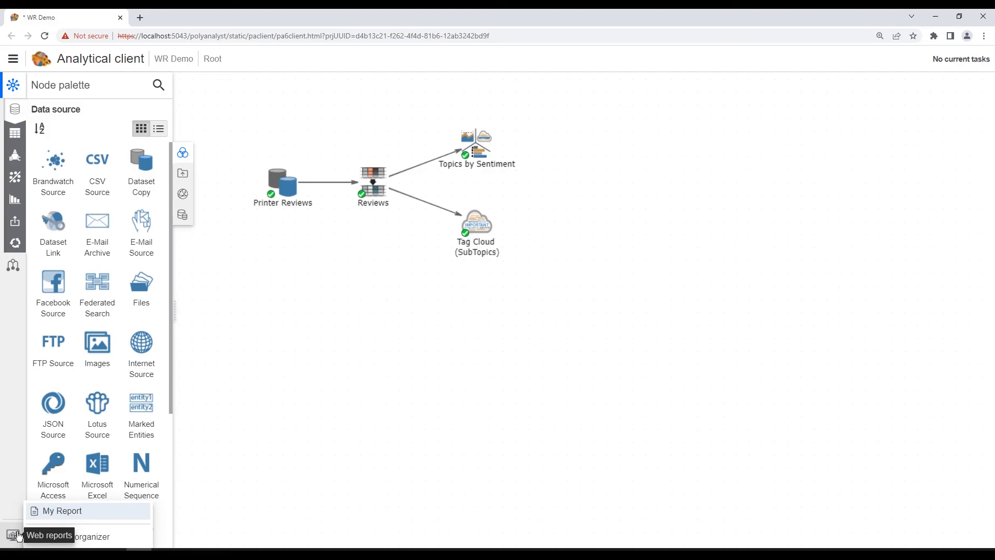
pyautogui.click(59, 513)
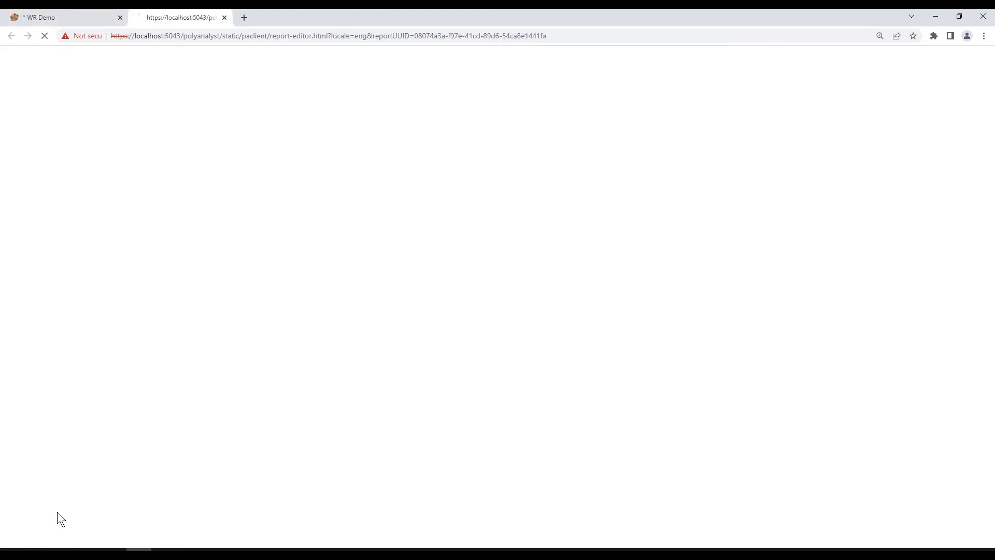